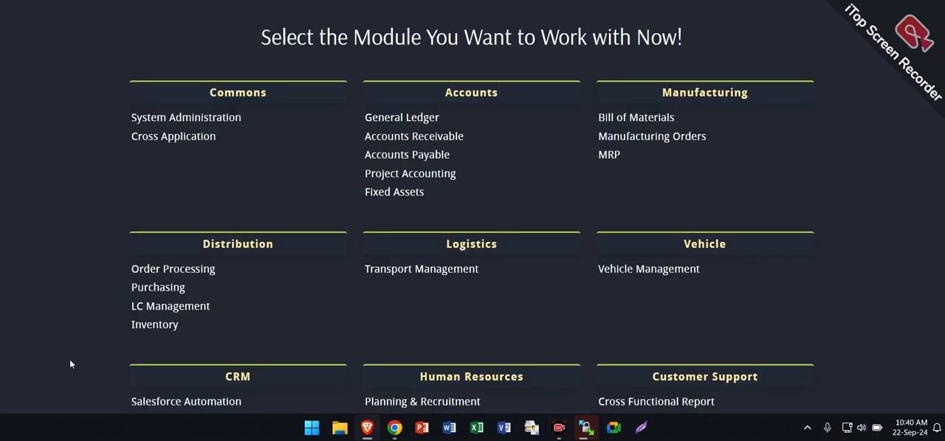
- Open the Issue Order page from the Inventory module's transactions
{"action": "left_click", "coordinate": [206, 328]}
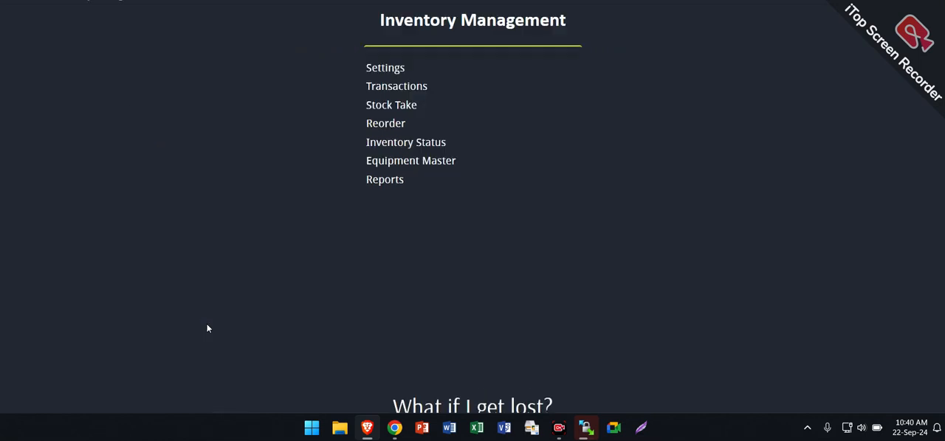
{"action": "left_click", "coordinate": [438, 89]}
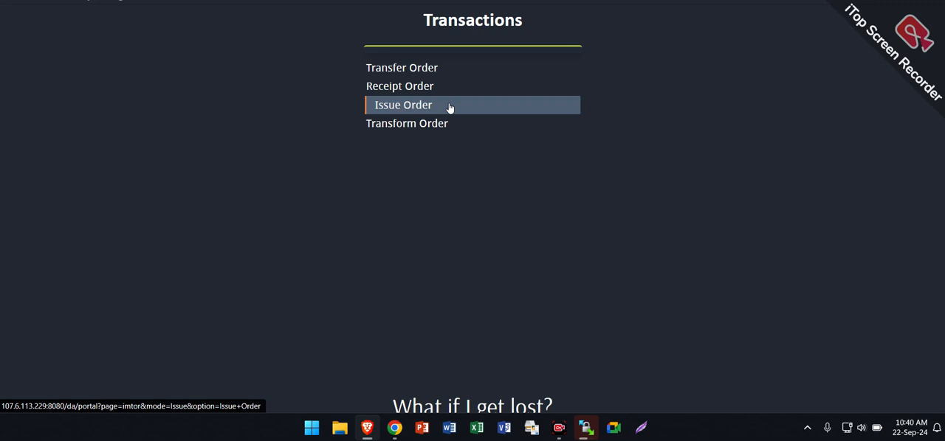
{"action": "left_click", "coordinate": [449, 108]}
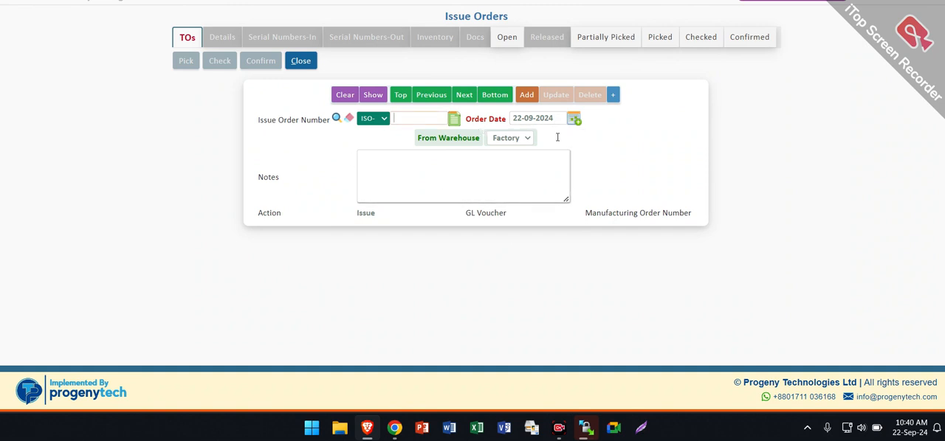
{"action": "left_click_drag", "start_coordinate": [512, 118], "coordinate": [558, 118]}
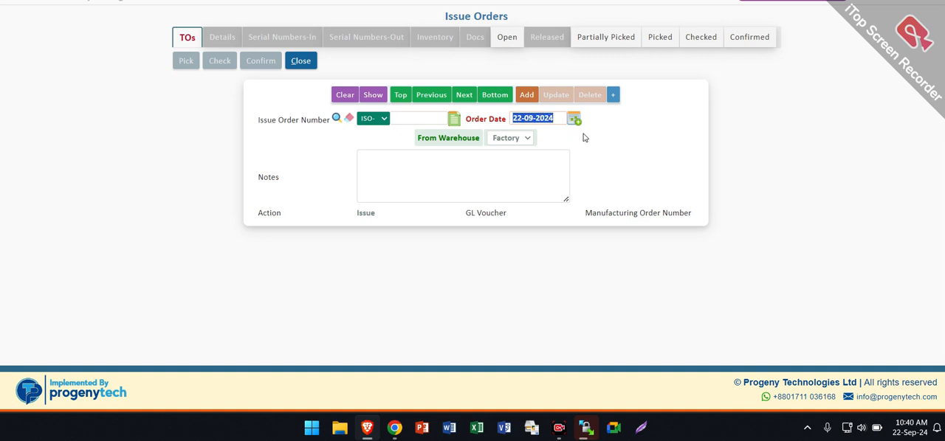
{"action": "left_click", "coordinate": [575, 119]}
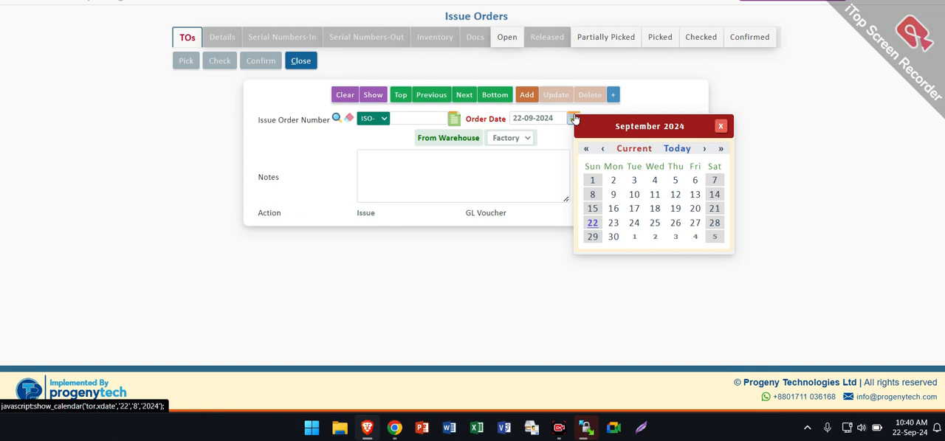
{"action": "left_click", "coordinate": [521, 157]}
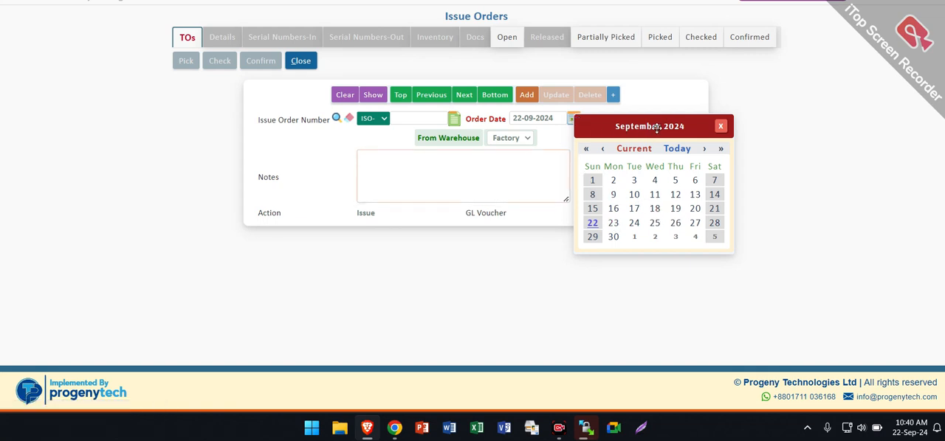
{"action": "left_click", "coordinate": [719, 127]}
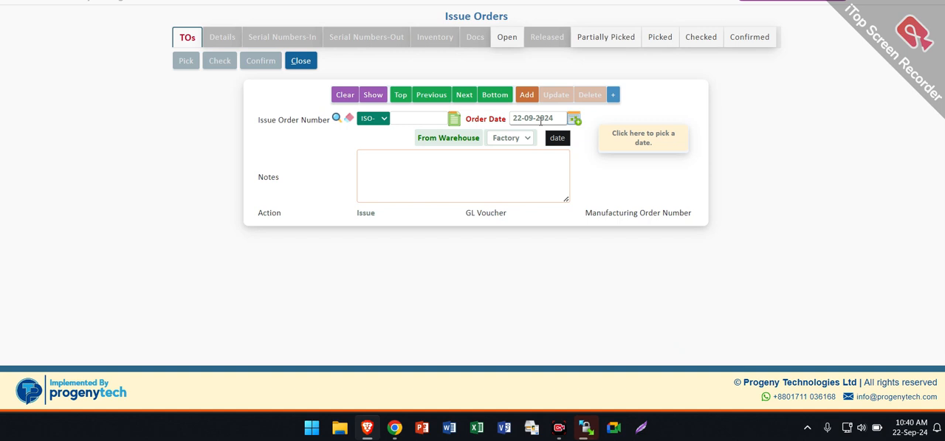
- Add an issue order dated 22-09-2024 from the Factory warehouse and open its details
{"action": "left_click", "coordinate": [527, 98]}
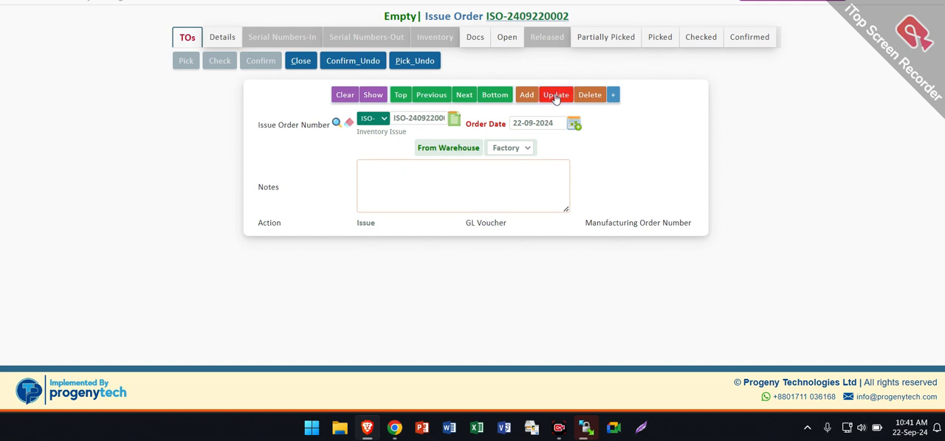
{"action": "left_click", "coordinate": [221, 40]}
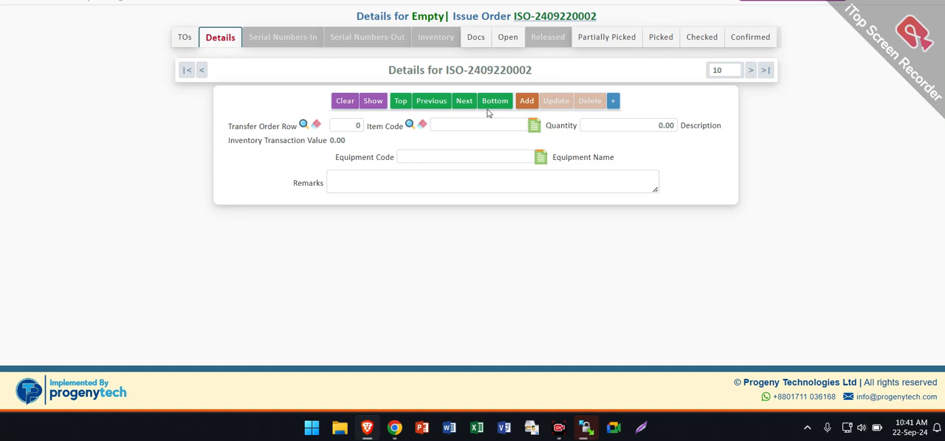
- Enter item code PCC-BAG-SINGLE-PLY with a quantity of 10 bags in the issue order details
{"action": "left_click", "coordinate": [456, 126]}
{"action": "type", "text": "pcc"}
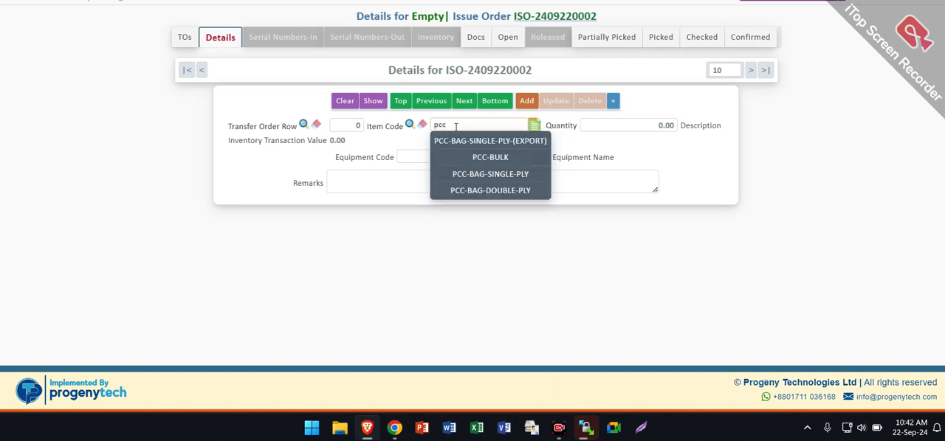
{"action": "left_click", "coordinate": [476, 174]}
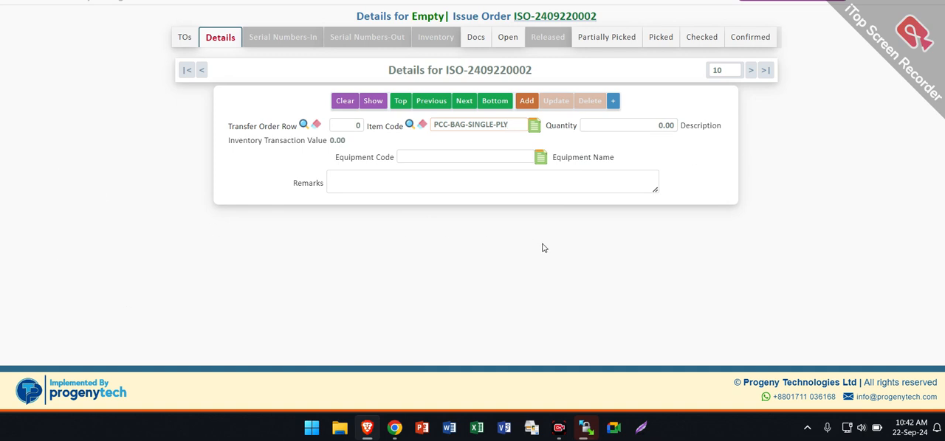
{"action": "key", "text": "Tab"}
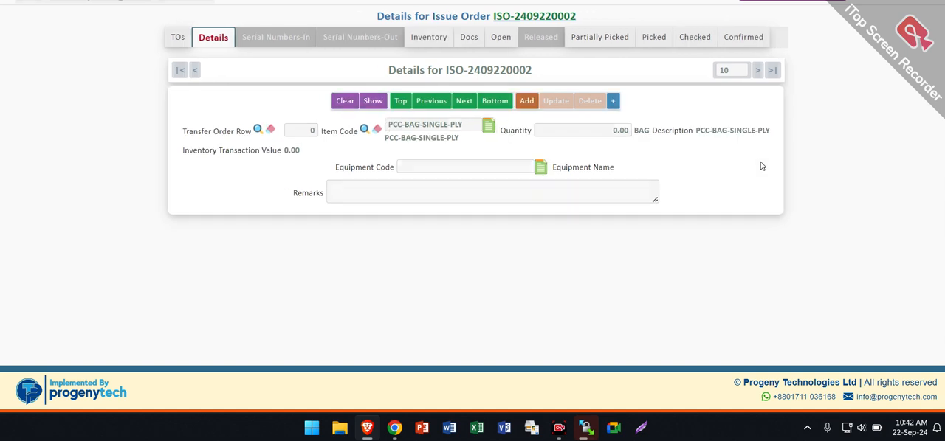
{"action": "key", "text": "Tab"}
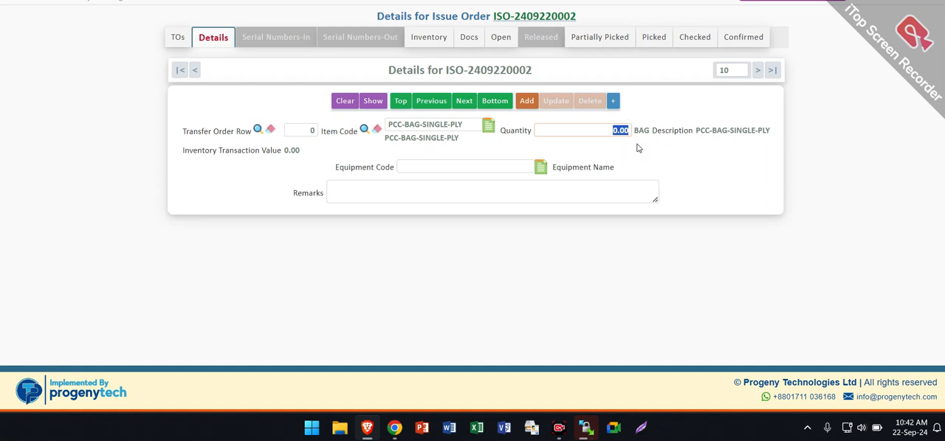
{"action": "type", "text": "10"}
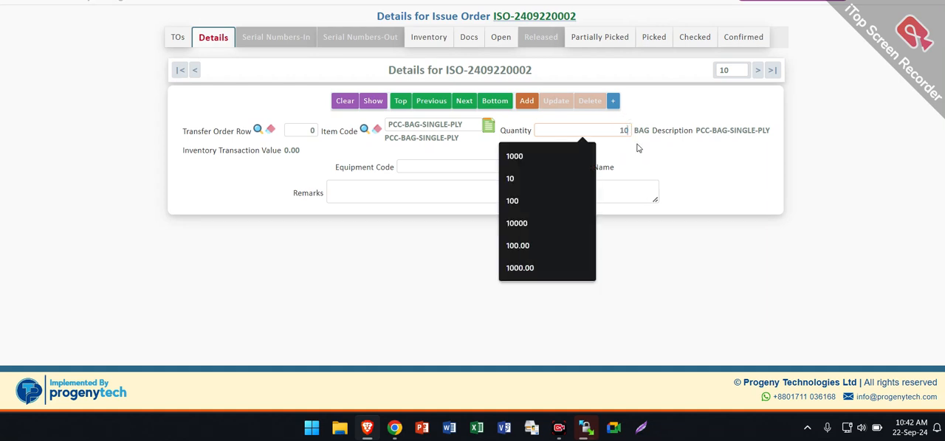
{"action": "left_click", "coordinate": [651, 153]}
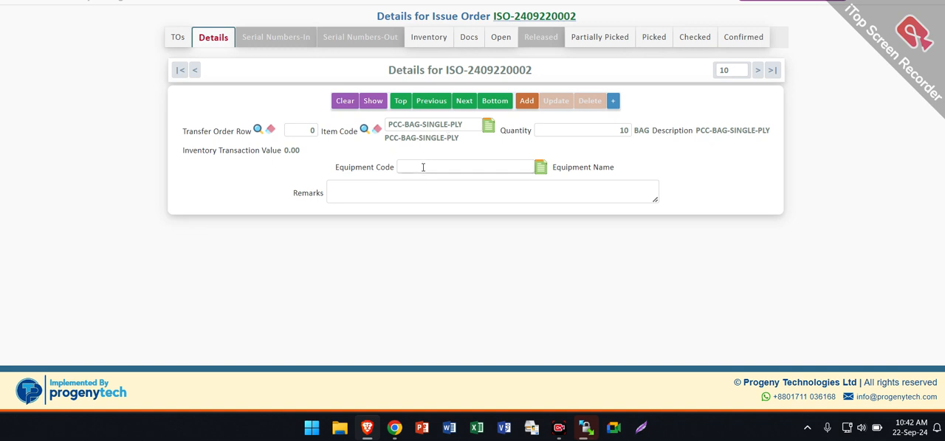
{"action": "left_click", "coordinate": [448, 165]}
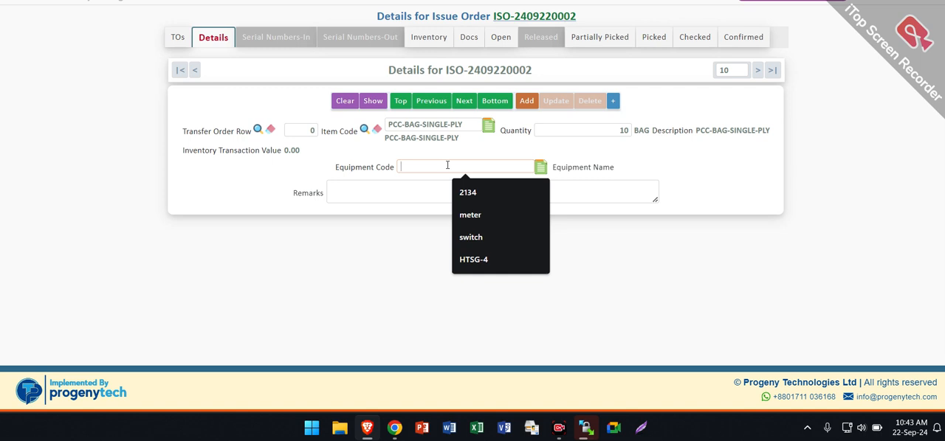
{"action": "left_click", "coordinate": [542, 173]}
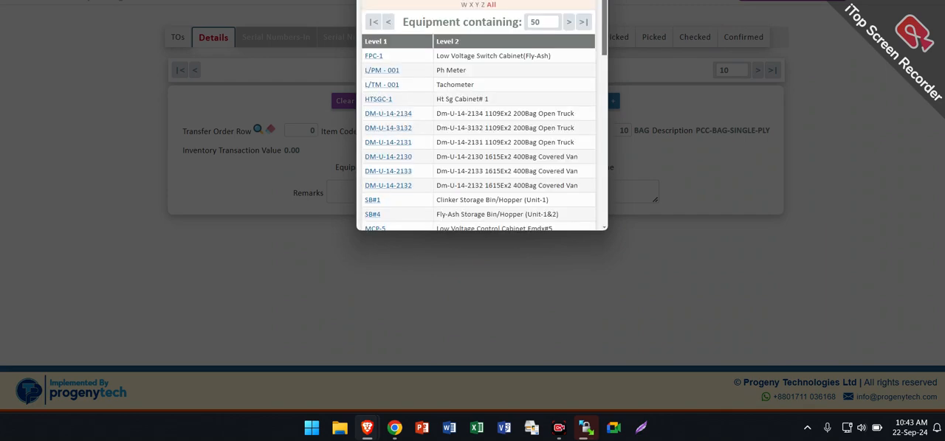
{"action": "scroll", "coordinate": [459, 252], "scroll_direction": "down", "scroll_amount": 1}
{"action": "scroll", "coordinate": [459, 253], "scroll_direction": "down", "scroll_amount": 15}
{"action": "scroll", "coordinate": [459, 251], "scroll_direction": "up", "scroll_amount": 15}
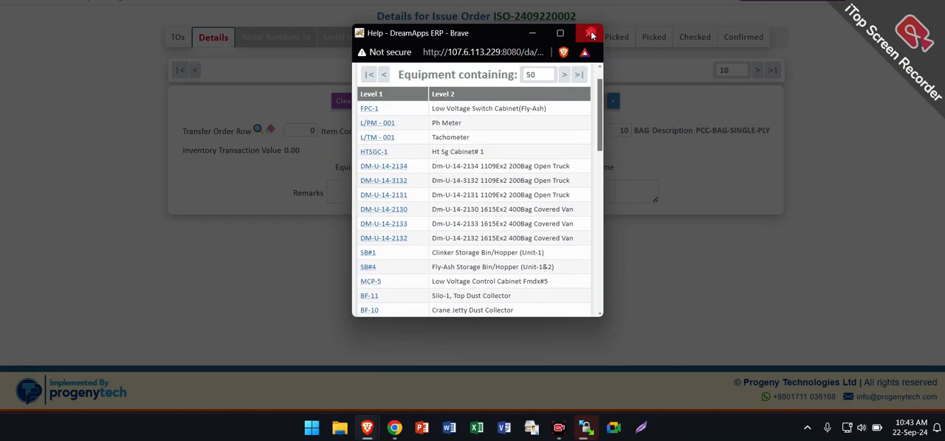
{"action": "left_click", "coordinate": [591, 34]}
- Look up equipment containing "switch" and assign equipment code HTSG-1 to the item row
{"action": "left_click", "coordinate": [434, 167]}
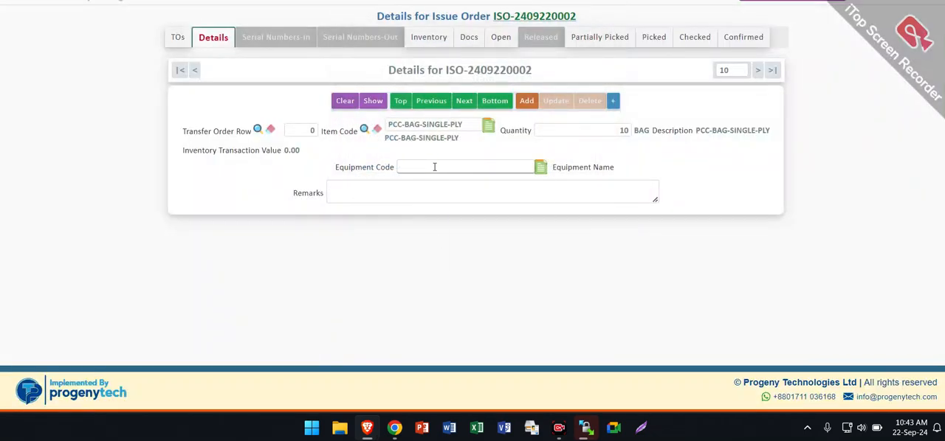
{"action": "left_click", "coordinate": [434, 166]}
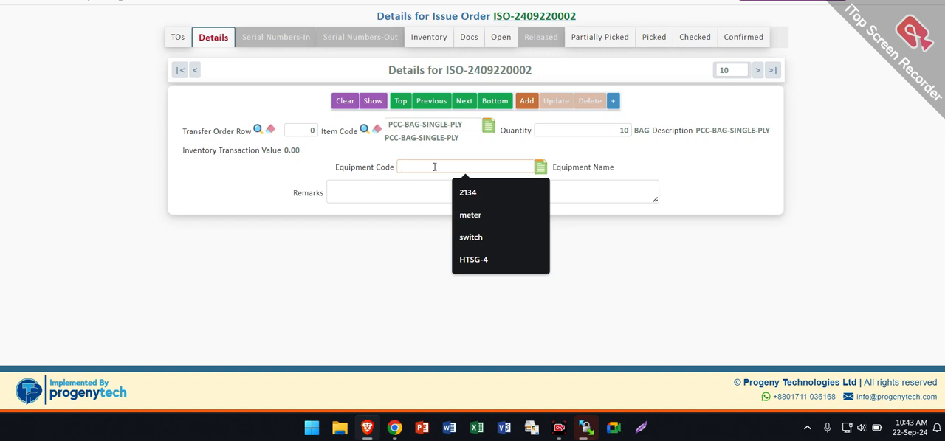
{"action": "type", "text": "switch"}
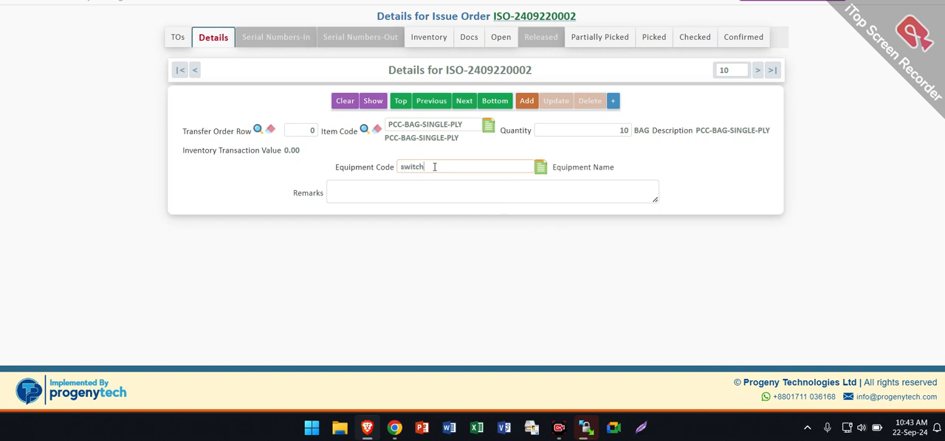
{"action": "left_click", "coordinate": [540, 167]}
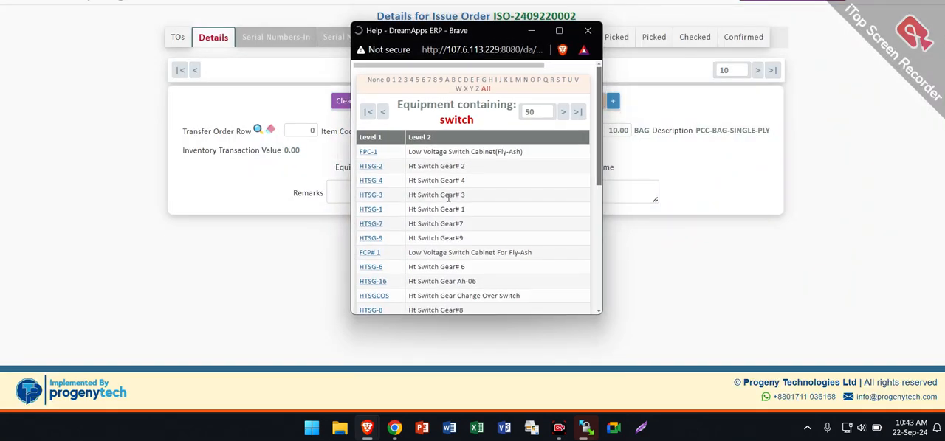
{"action": "scroll", "coordinate": [449, 197], "scroll_direction": "down", "scroll_amount": 10}
{"action": "scroll", "coordinate": [448, 197], "scroll_direction": "up", "scroll_amount": 2}
{"action": "scroll", "coordinate": [448, 200], "scroll_direction": "up", "scroll_amount": 2}
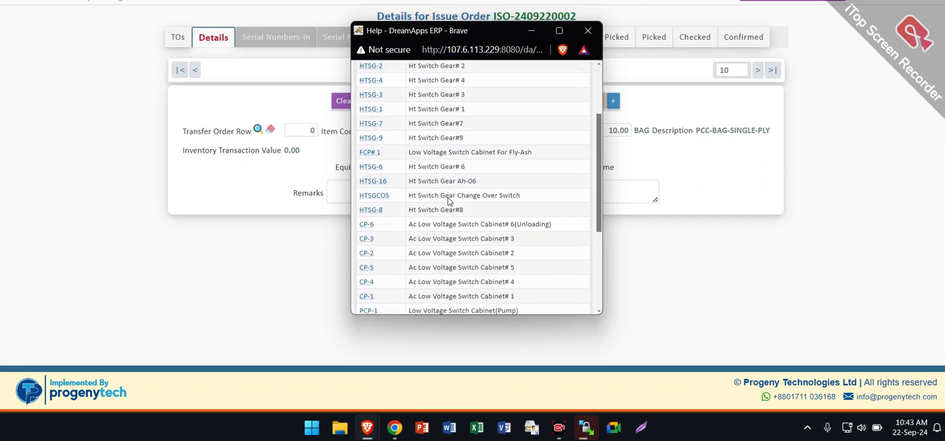
{"action": "scroll", "coordinate": [448, 197], "scroll_direction": "down", "scroll_amount": 2}
{"action": "scroll", "coordinate": [448, 200], "scroll_direction": "up", "scroll_amount": 4}
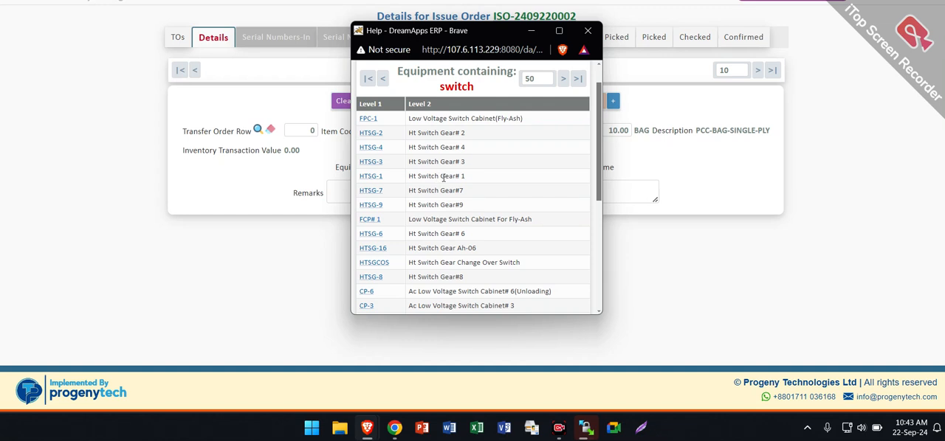
{"action": "left_click", "coordinate": [372, 178]}
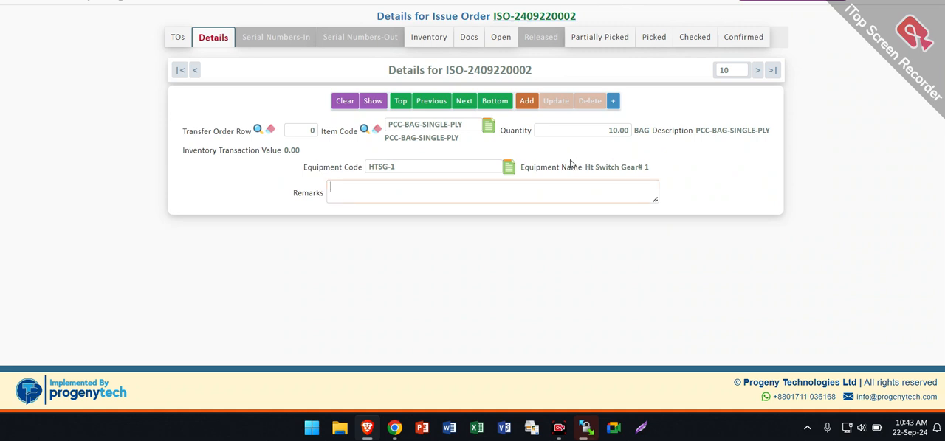
- Enter the remark "Test" and add the PCC-BAG-SINGLE-PLY row to the issue order
{"action": "left_click", "coordinate": [376, 189]}
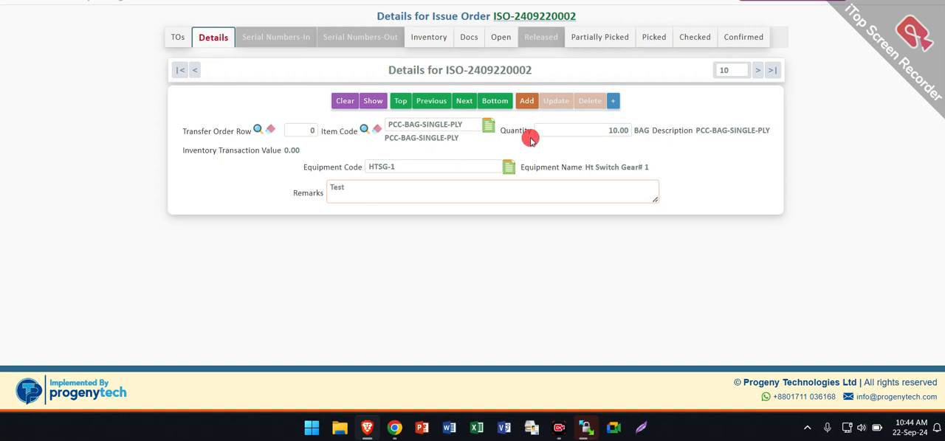
{"action": "left_click", "coordinate": [526, 102]}
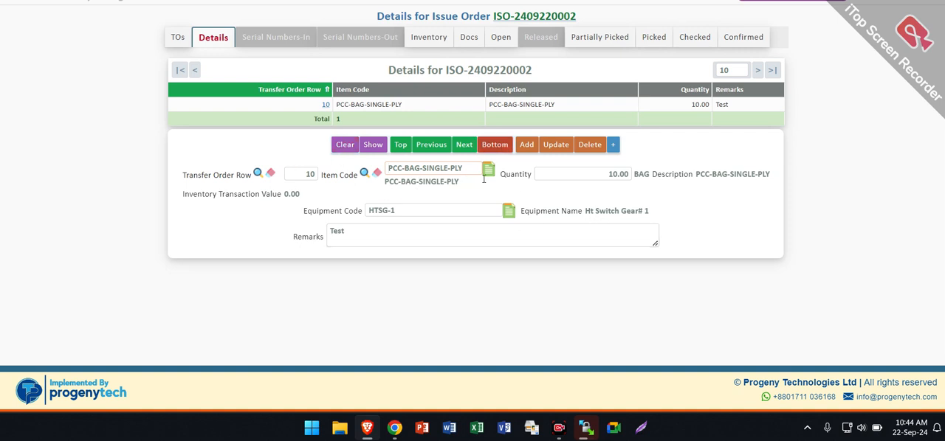
- Clear the detail form for another row and set its item code to OPC-BAG-DOUBLE-PLY
{"action": "left_click_drag", "start_coordinate": [472, 163], "coordinate": [389, 169]}
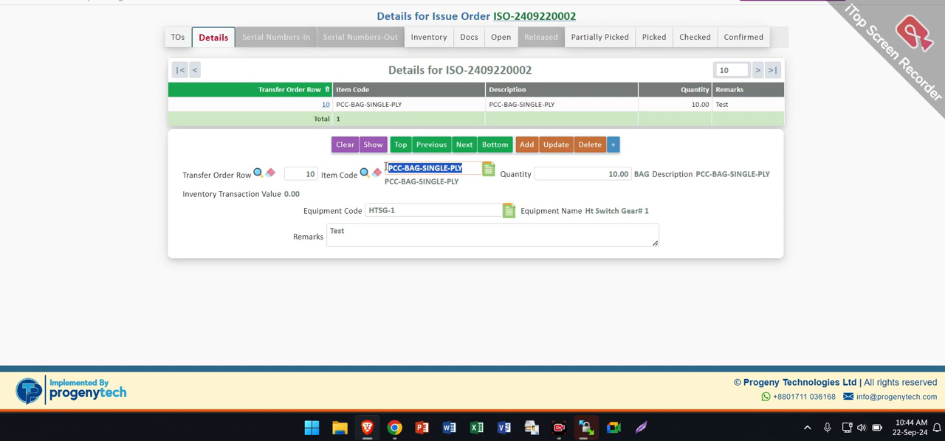
{"action": "left_click", "coordinate": [344, 147]}
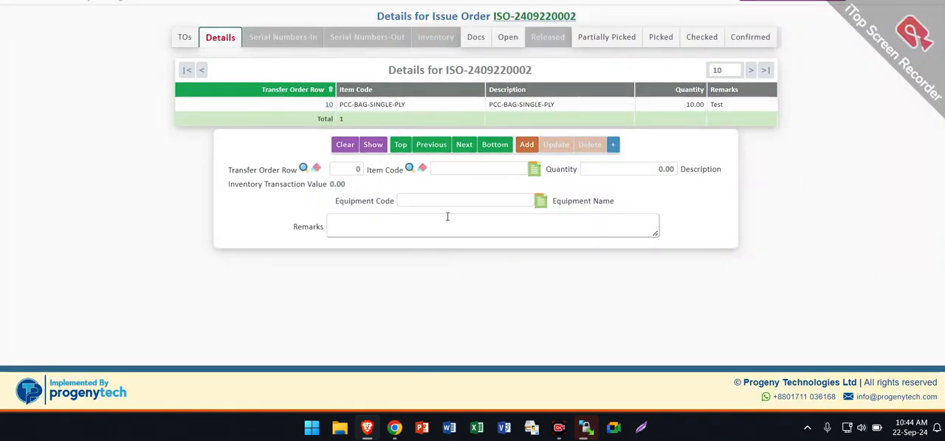
{"action": "left_click", "coordinate": [470, 169]}
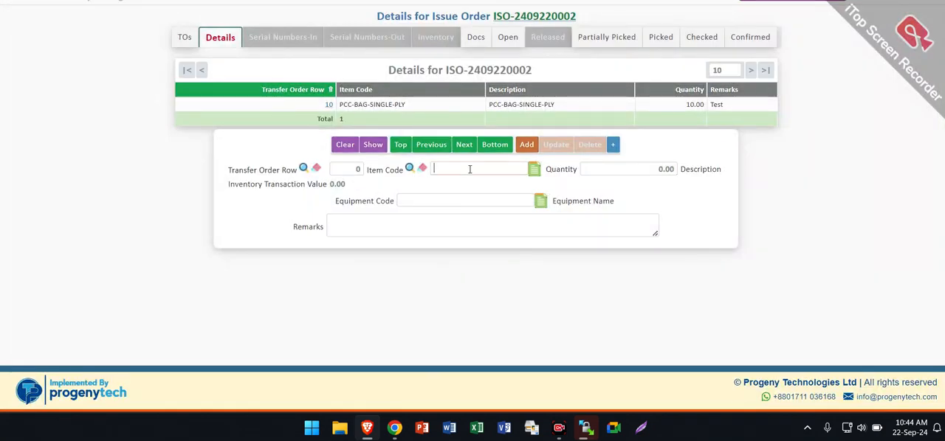
{"action": "type", "text": "opc"}
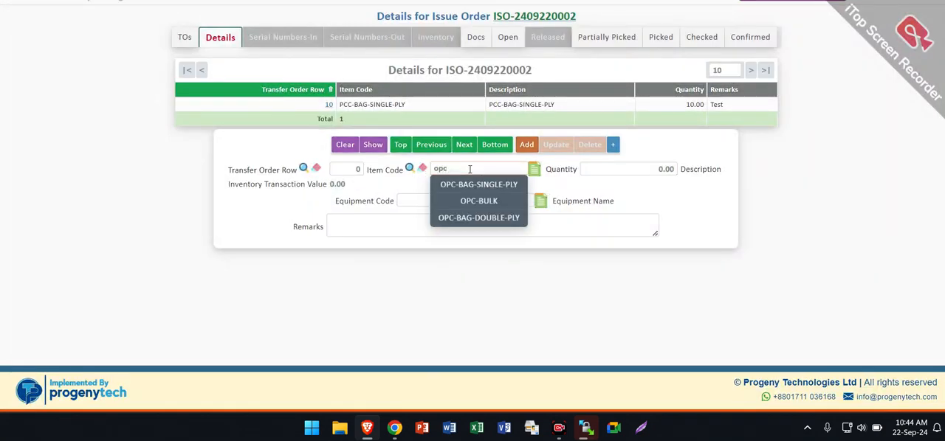
{"action": "left_click", "coordinate": [480, 217]}
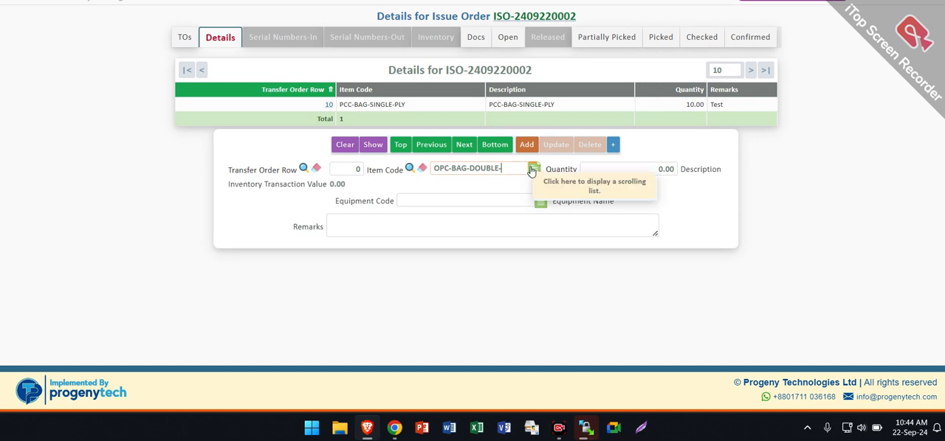
- Replace the item code with OPC-BAG-SINGLE-PLY, chosen from the list of items containing OPC
{"action": "key", "text": "BackSpace"}
{"action": "key", "text": "BackSpace"}
{"action": "key", "text": "BackSpace"}
{"action": "key", "text": "BackSpace"}
{"action": "key", "text": "BackSpace"}
{"action": "key", "text": "BackSpace"}
{"action": "key", "text": "BackSpace"}
{"action": "key", "text": "BackSpace"}
{"action": "key", "text": "BackSpace"}
{"action": "key", "text": "BackSpace"}
{"action": "key", "text": "BackSpace"}
{"action": "key", "text": "BackSpace"}
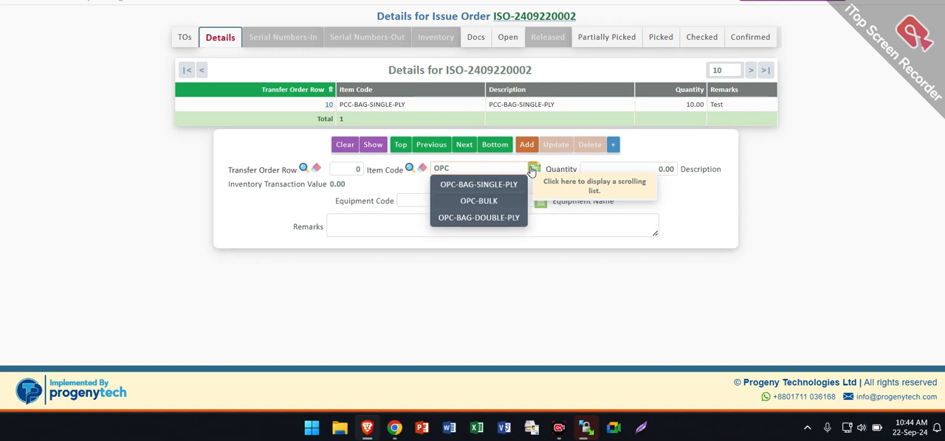
{"action": "left_click", "coordinate": [531, 170]}
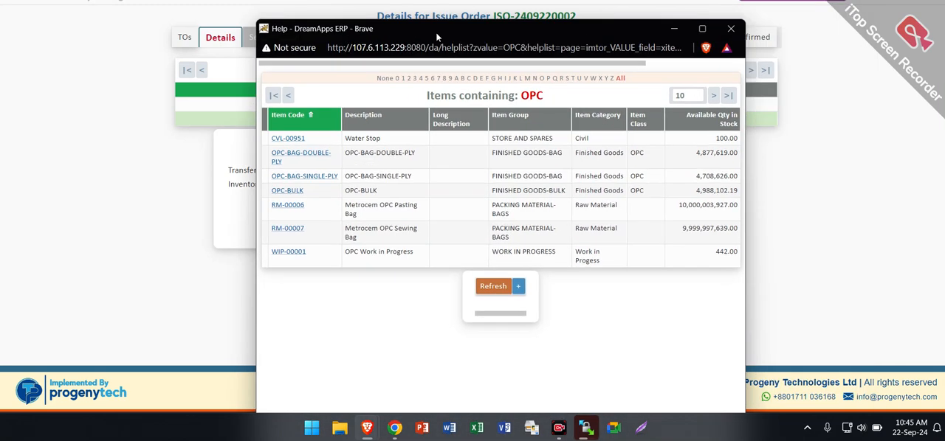
{"action": "left_click", "coordinate": [295, 178]}
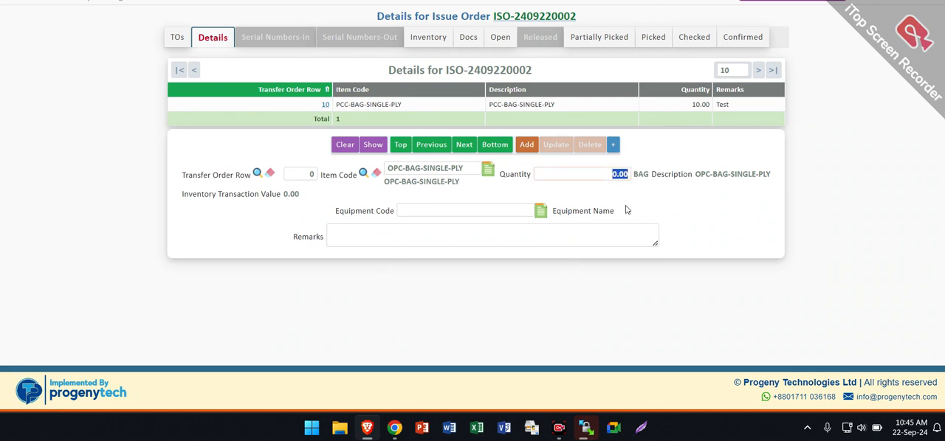
- Set the OPC-BAG-SINGLE-PLY row's quantity to 11 and assign equipment code SFM-2, chosen from the equipment containing "meter"
{"action": "type", "text": "1"}
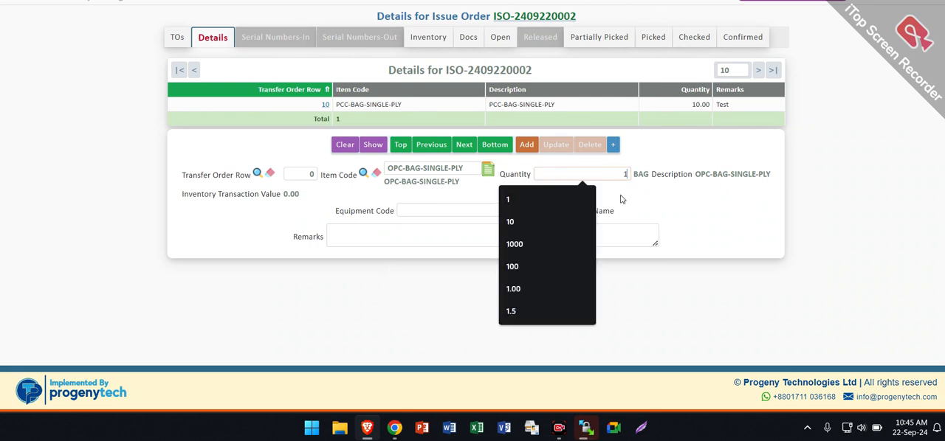
{"action": "type", "text": "1"}
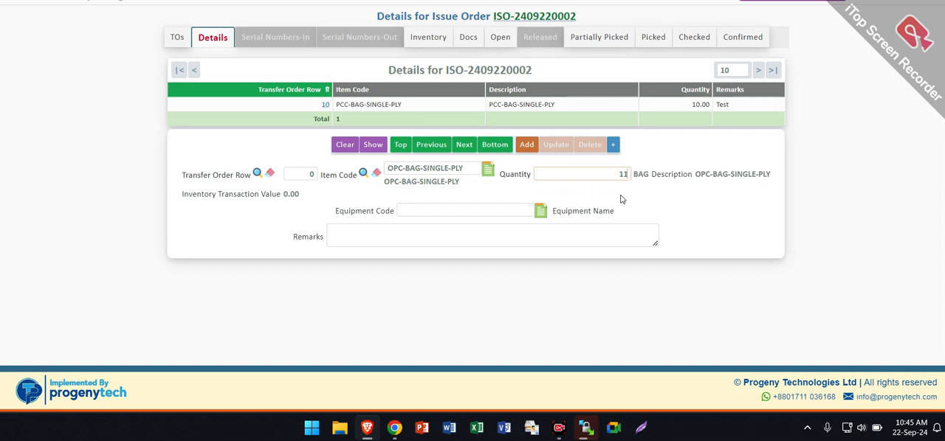
{"action": "left_click", "coordinate": [402, 210]}
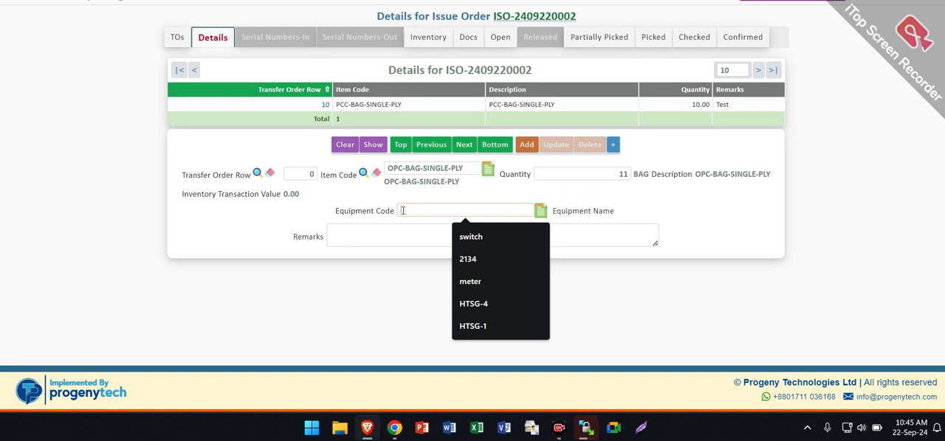
{"action": "type", "text": "meter"}
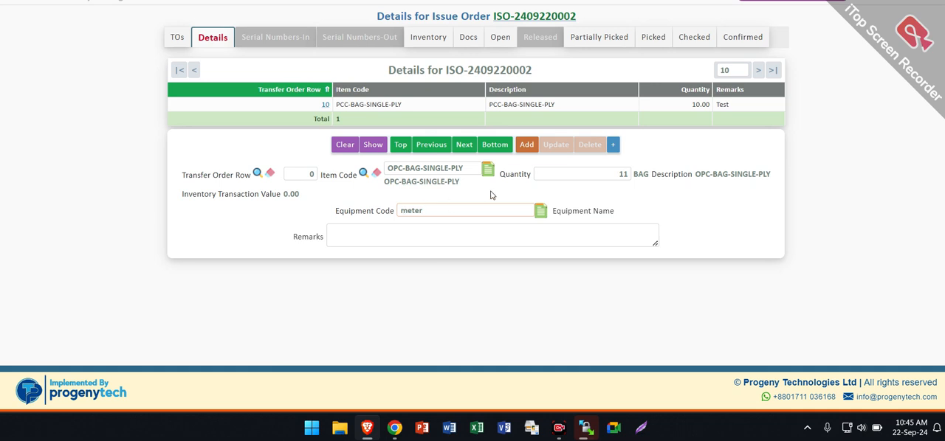
{"action": "left_click", "coordinate": [539, 211]}
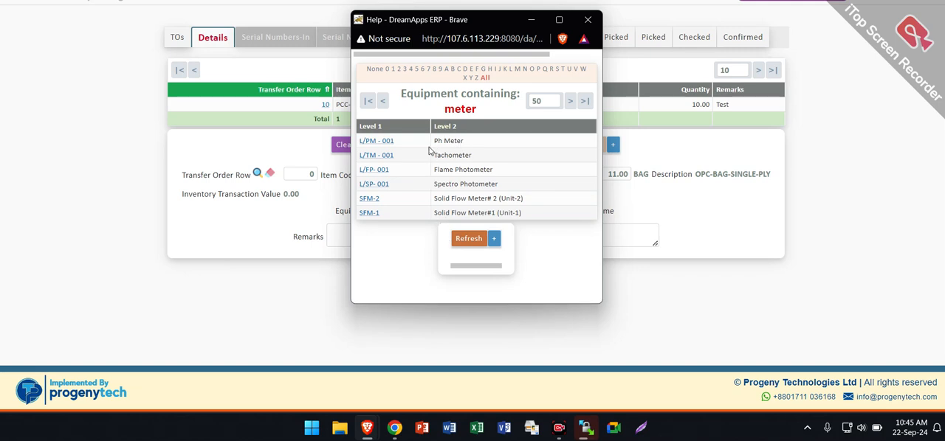
{"action": "left_click", "coordinate": [369, 200]}
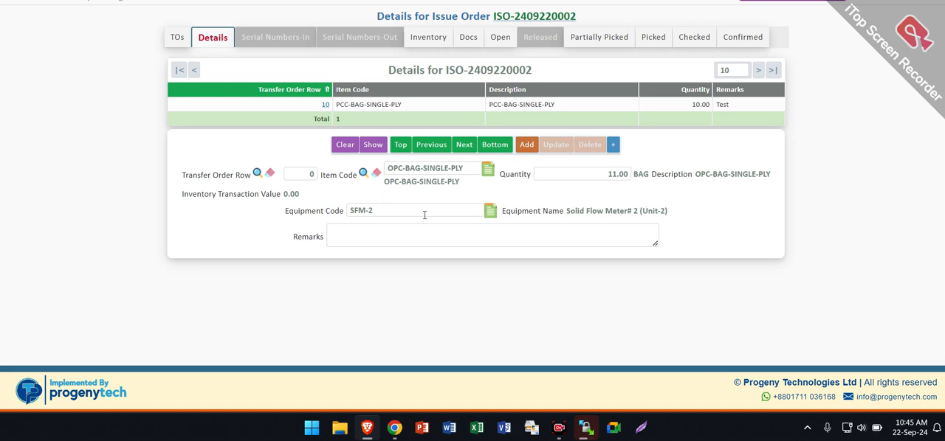
- Enter the remark "test" and add the OPC-BAG-SINGLE-PLY row to the issue order
{"action": "left_click", "coordinate": [401, 238]}
{"action": "left_click", "coordinate": [526, 146]}
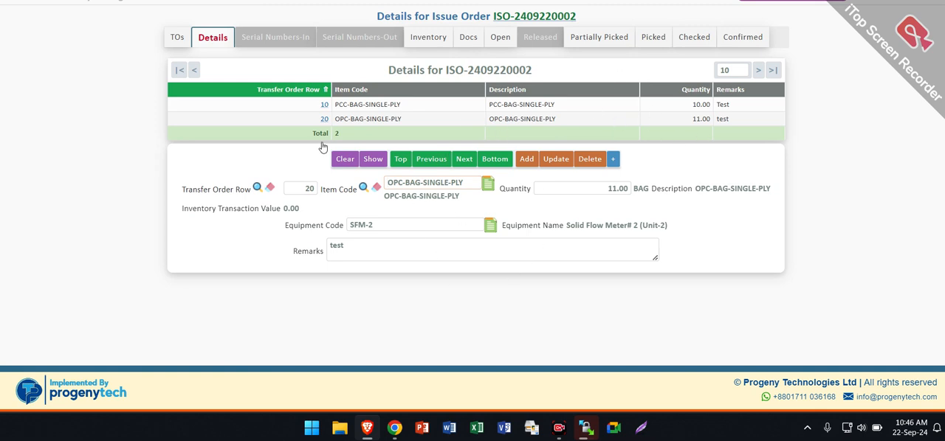
- Return to the issue order's main record and confirm the picked and checked order, accepting the confirmation request
{"action": "left_click", "coordinate": [177, 39]}
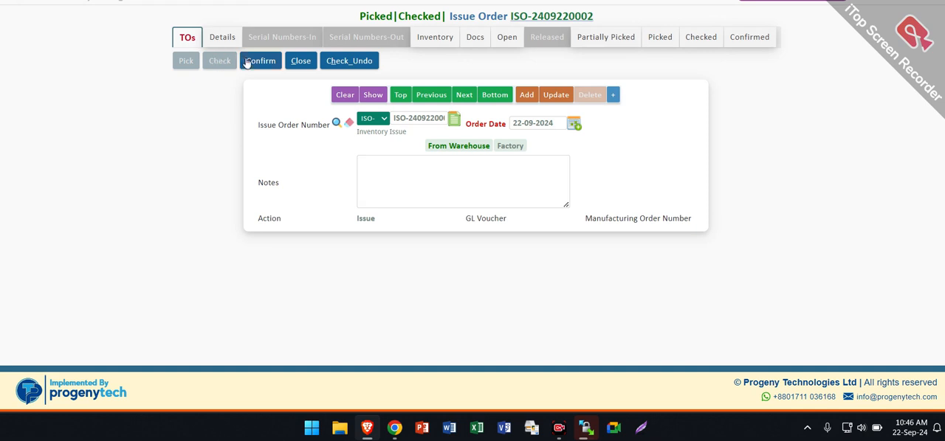
{"action": "left_click", "coordinate": [260, 64]}
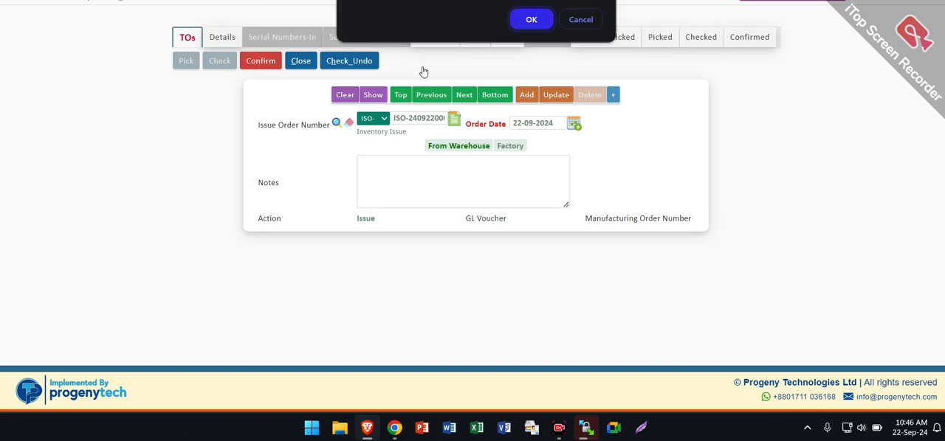
{"action": "left_click", "coordinate": [530, 22]}
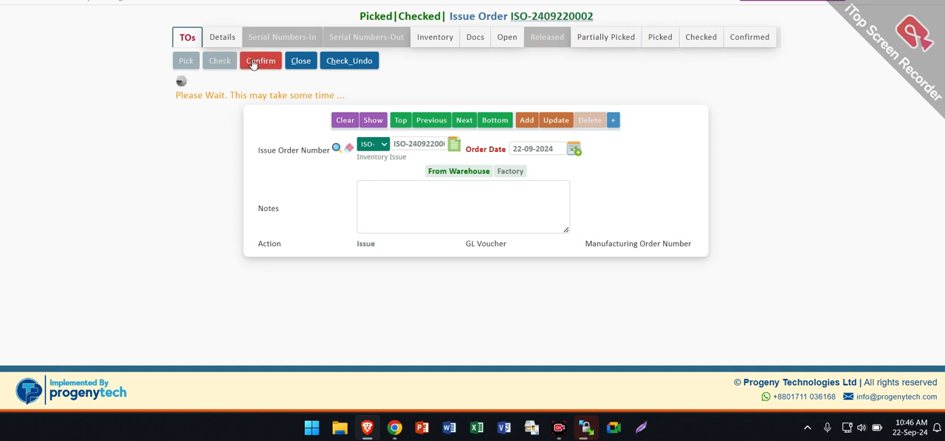
{"action": "left_click", "coordinate": [252, 62]}
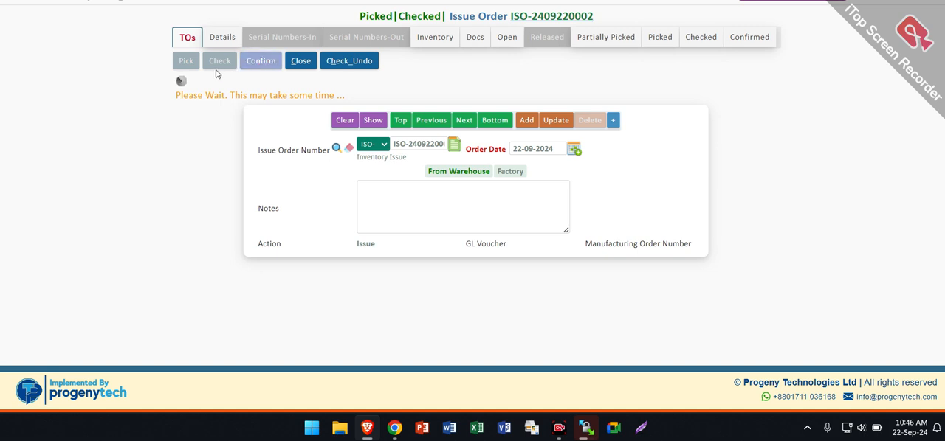